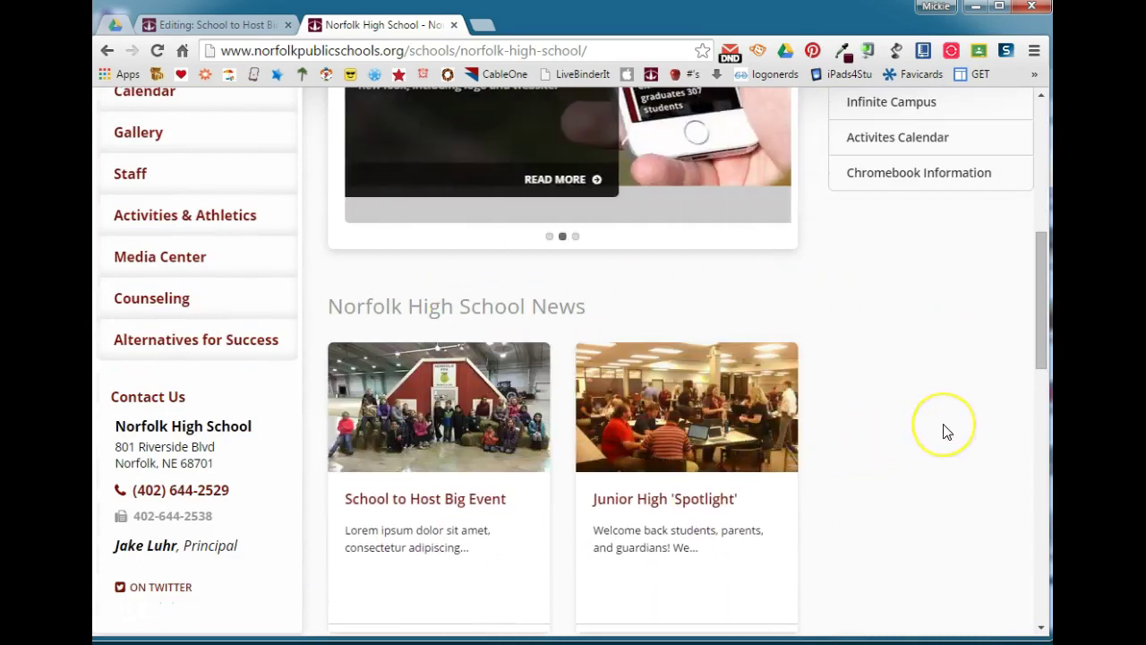
# Step: Review the slideshow on the Norfolk High School home page and the "Editing the Slideshow" instructions in the Google Drive guide
pyautogui.scroll(3, 947, 433)
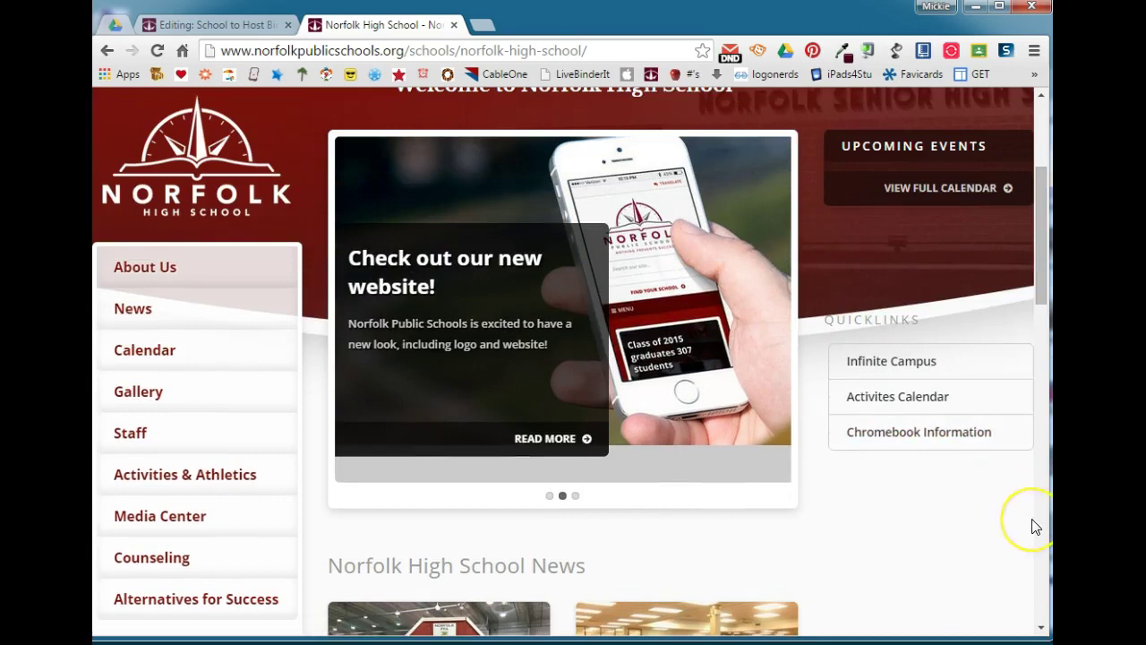
pyautogui.scroll(1, 1034, 525)
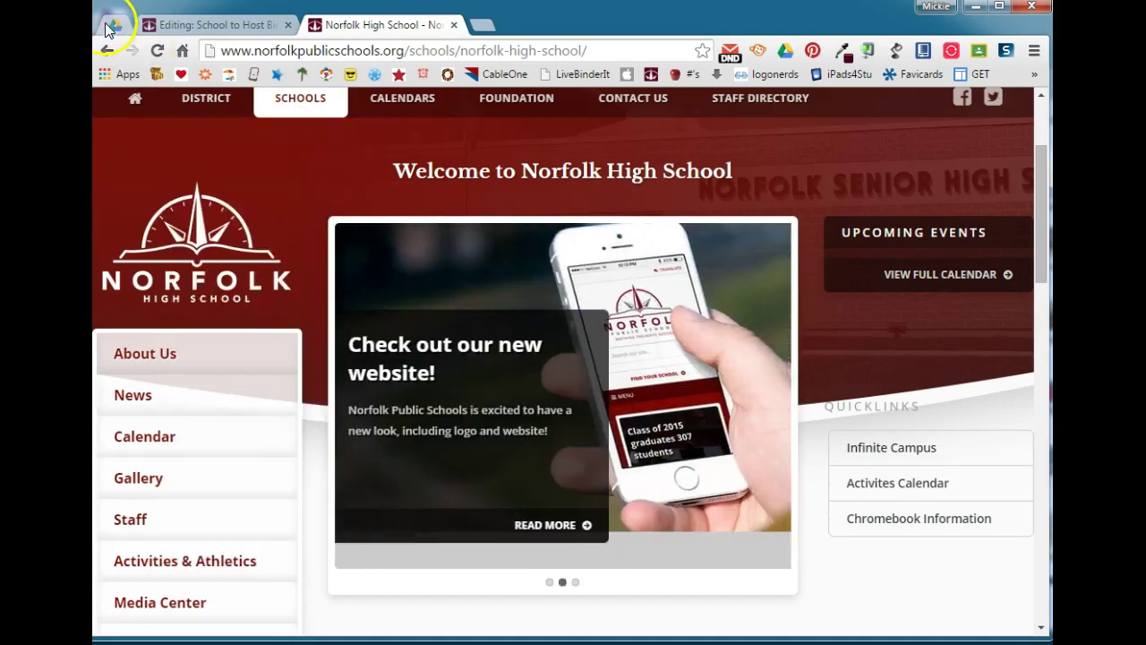
pyautogui.click(109, 25)
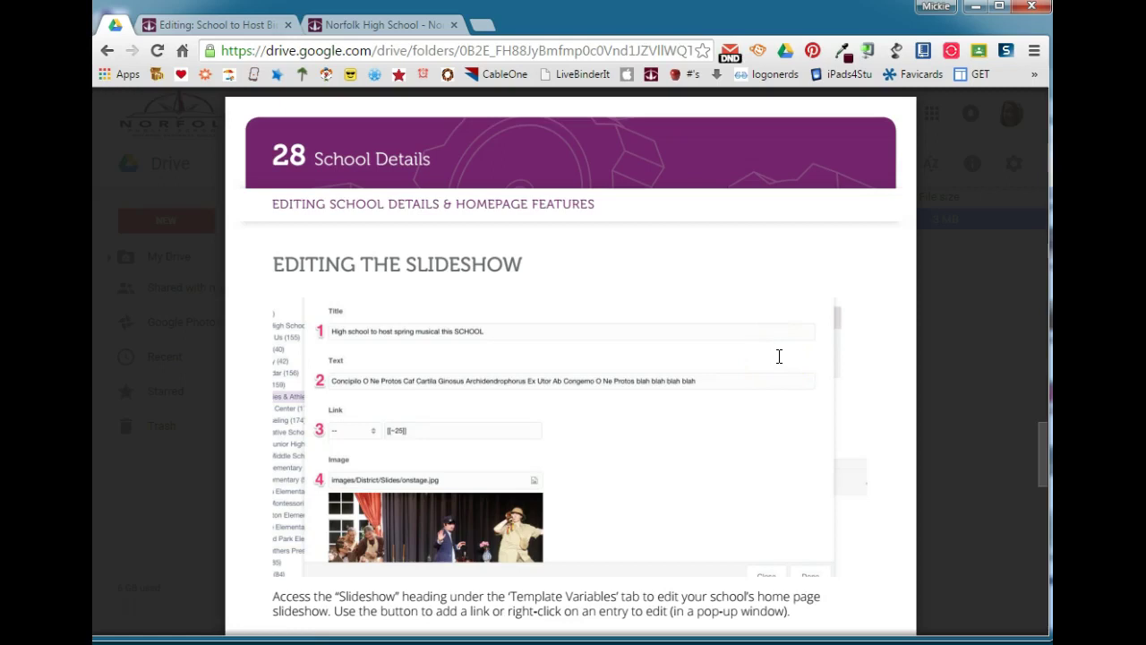
pyautogui.scroll(-3, 779, 356)
# Step: Switch to GearsCMS, open the Norfolk High School News container and look up the ID of the "School to Host Big Event" article
pyautogui.click(204, 25)
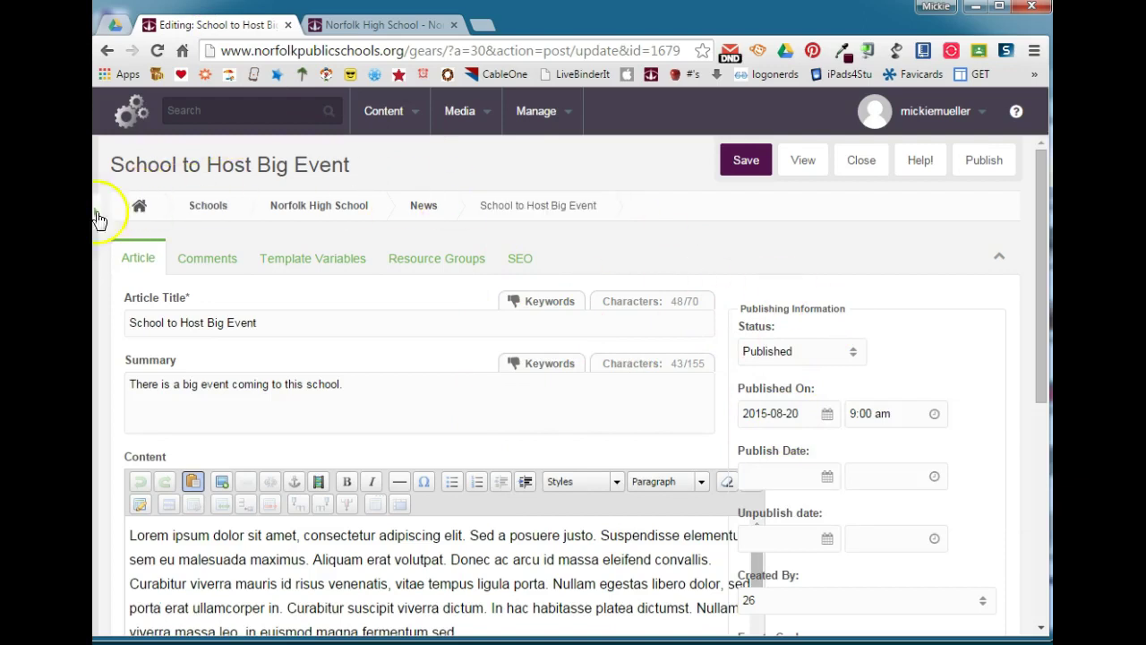
pyautogui.click(437, 209)
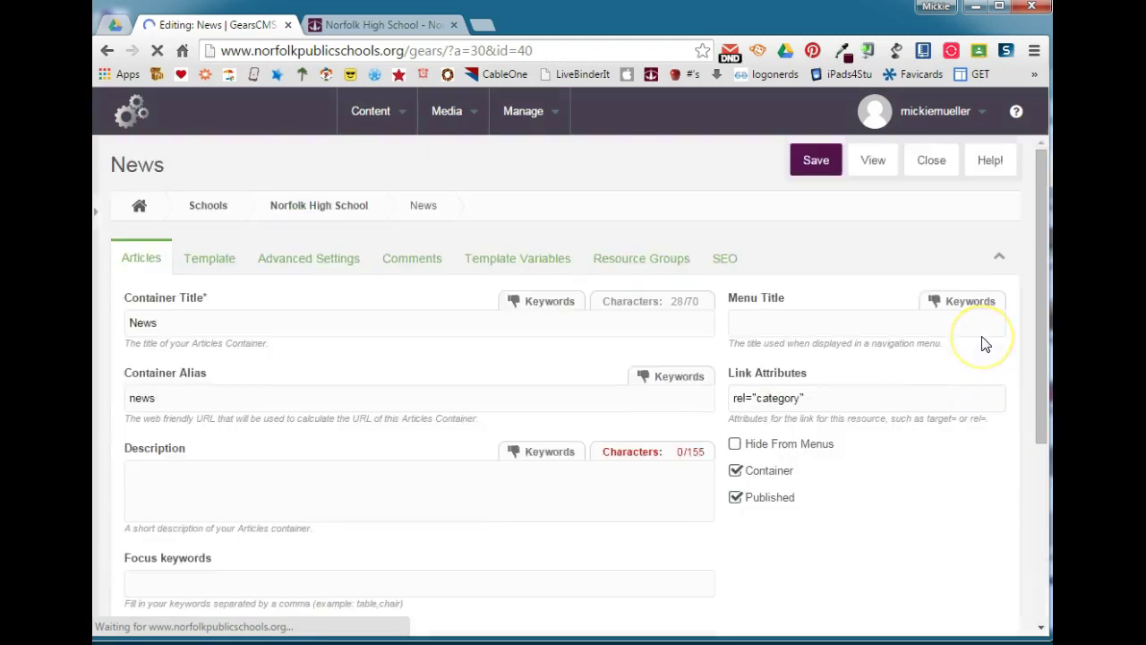
pyautogui.scroll(-5, 1001, 376)
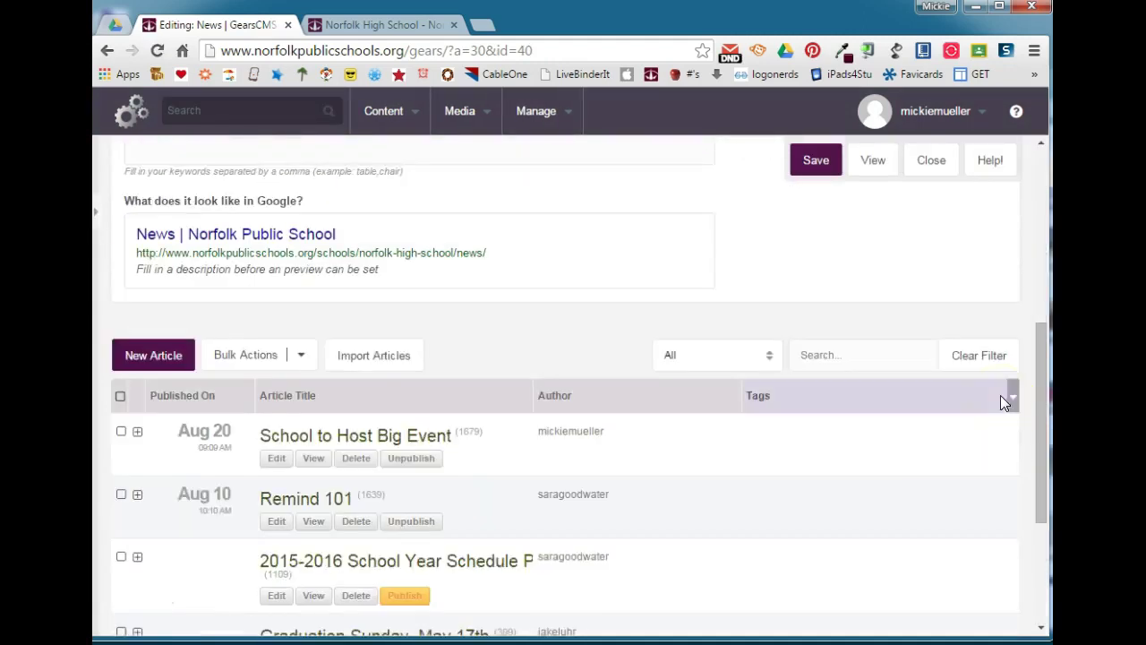
pyautogui.scroll(-1, 1005, 403)
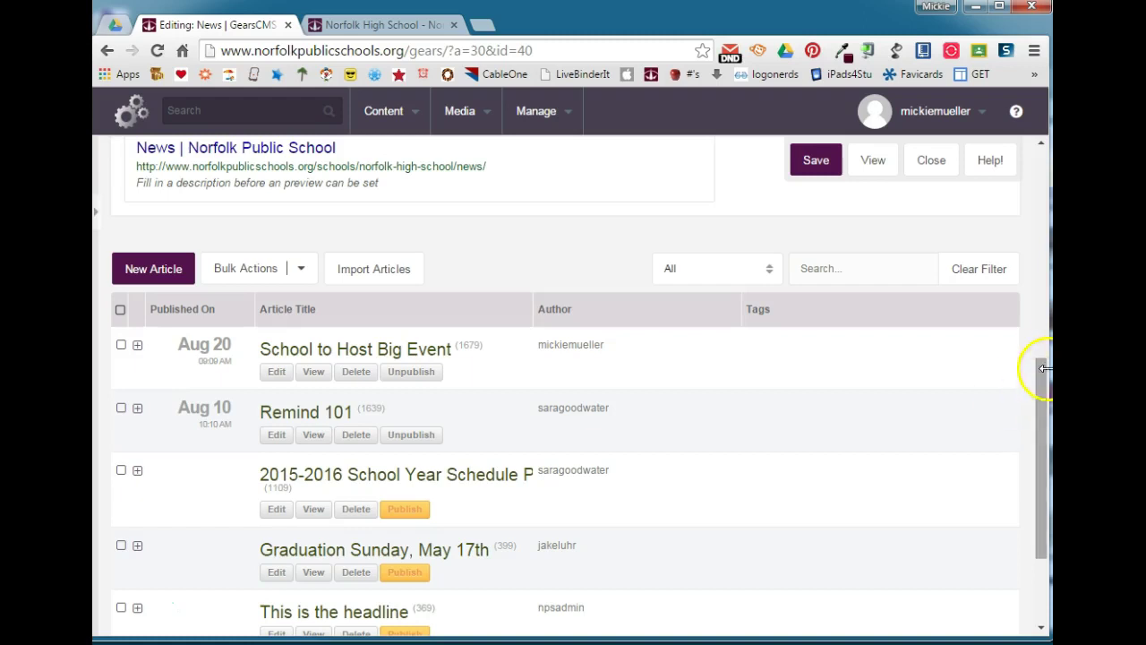
pyautogui.moveTo(1047, 339); pyautogui.dragTo(1129, 339)
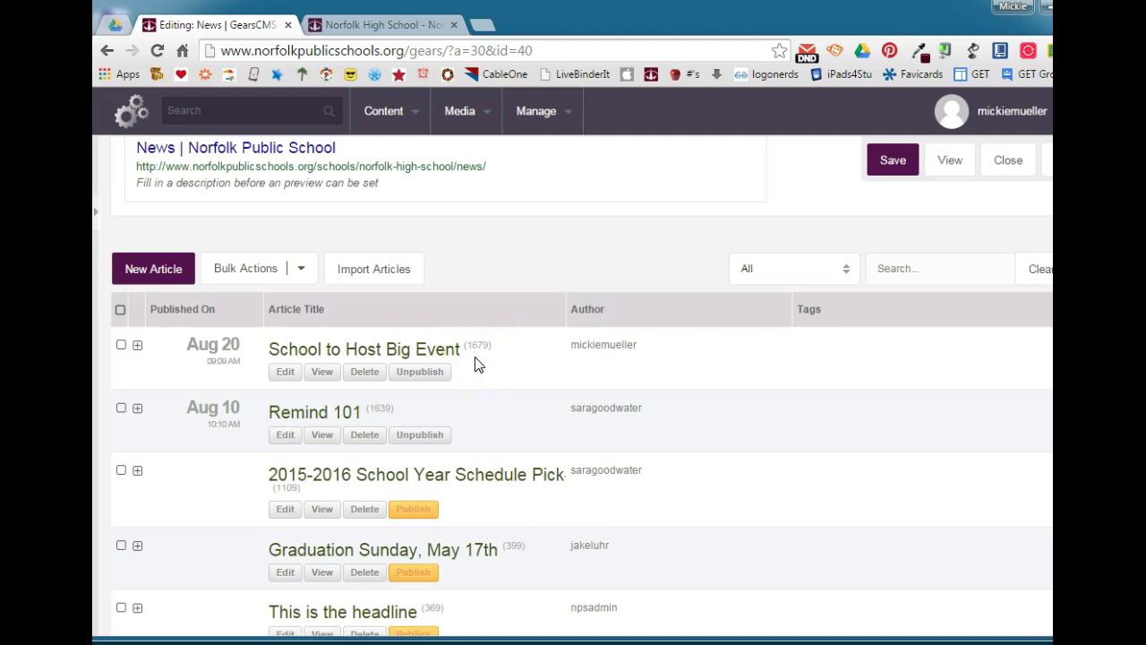
pyautogui.scroll(6, 475, 363)
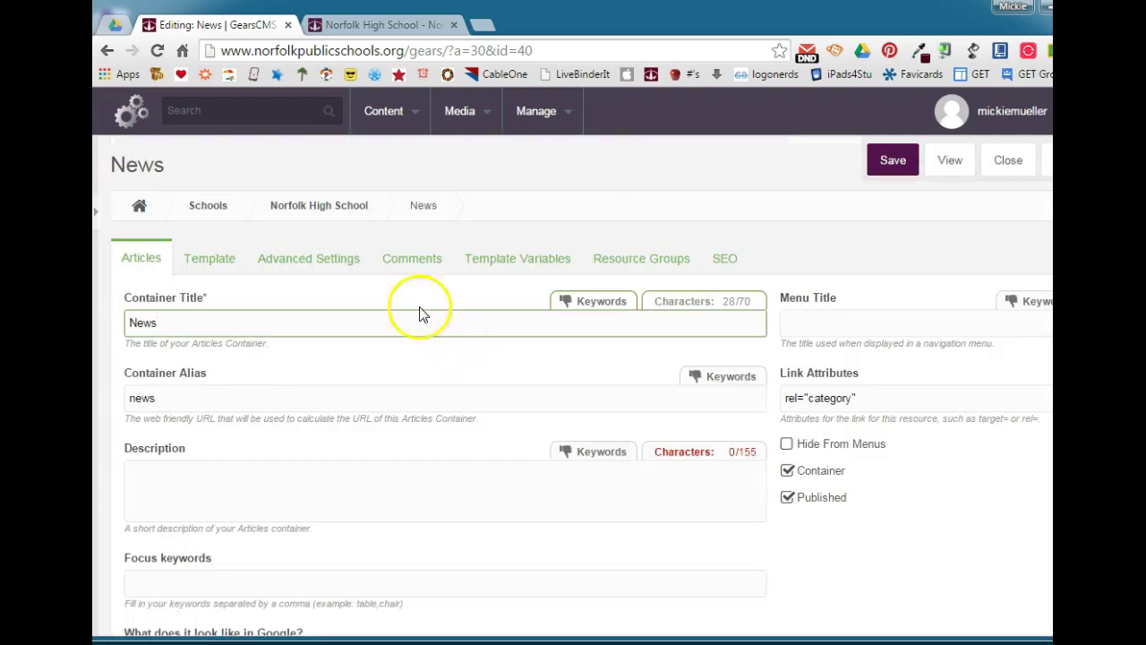
# Step: Open the Slideshow template variables of the Norfolk High School page and check the actions available for the Remind 101 slide
pyautogui.click(315, 210)
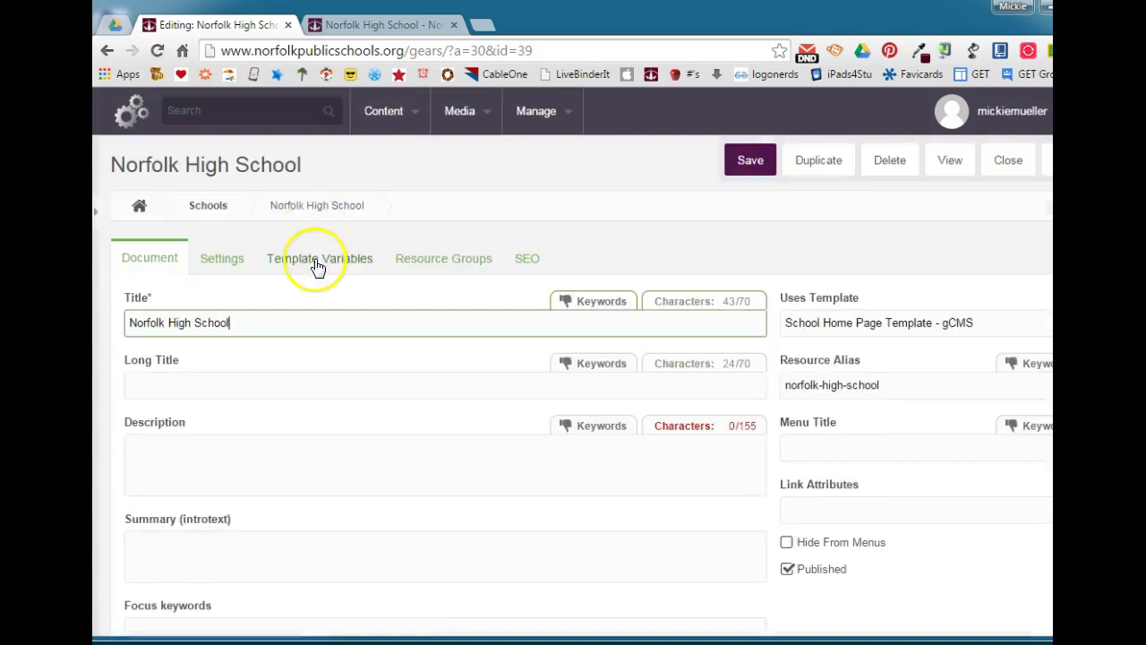
pyautogui.click(315, 261)
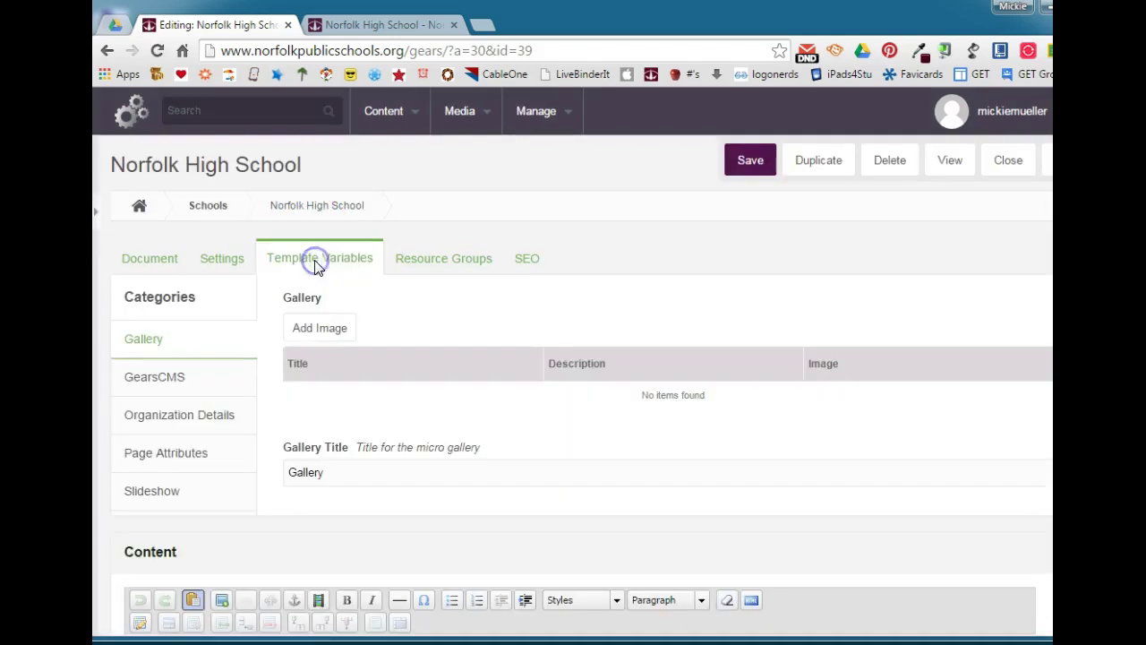
pyautogui.click(152, 498)
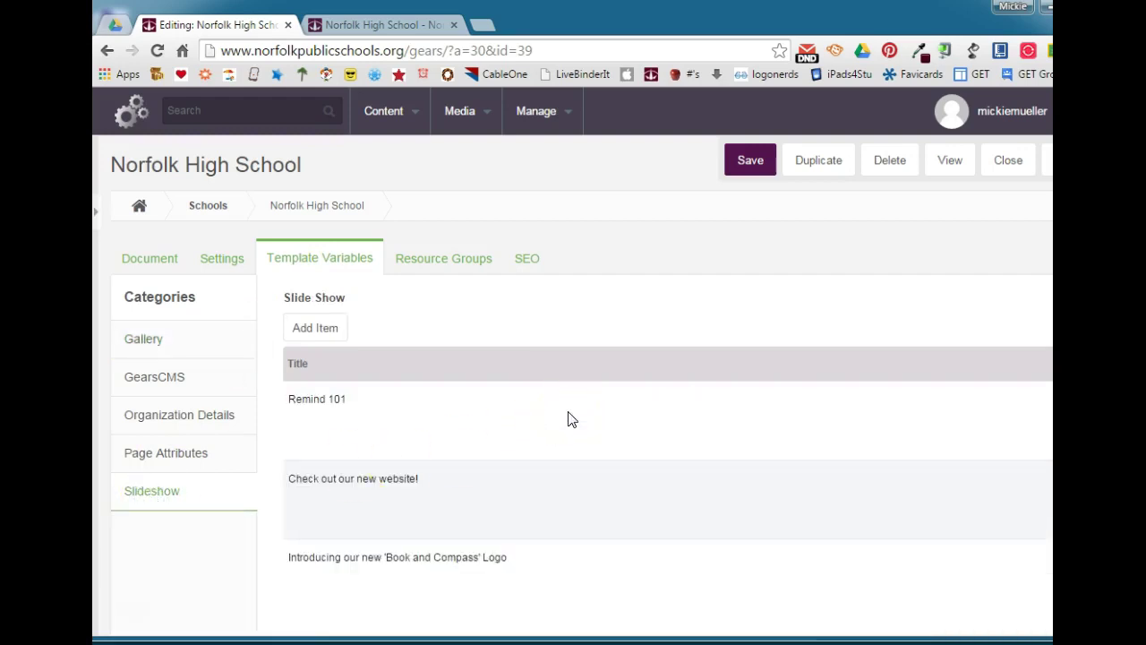
pyautogui.rightClick(357, 403)
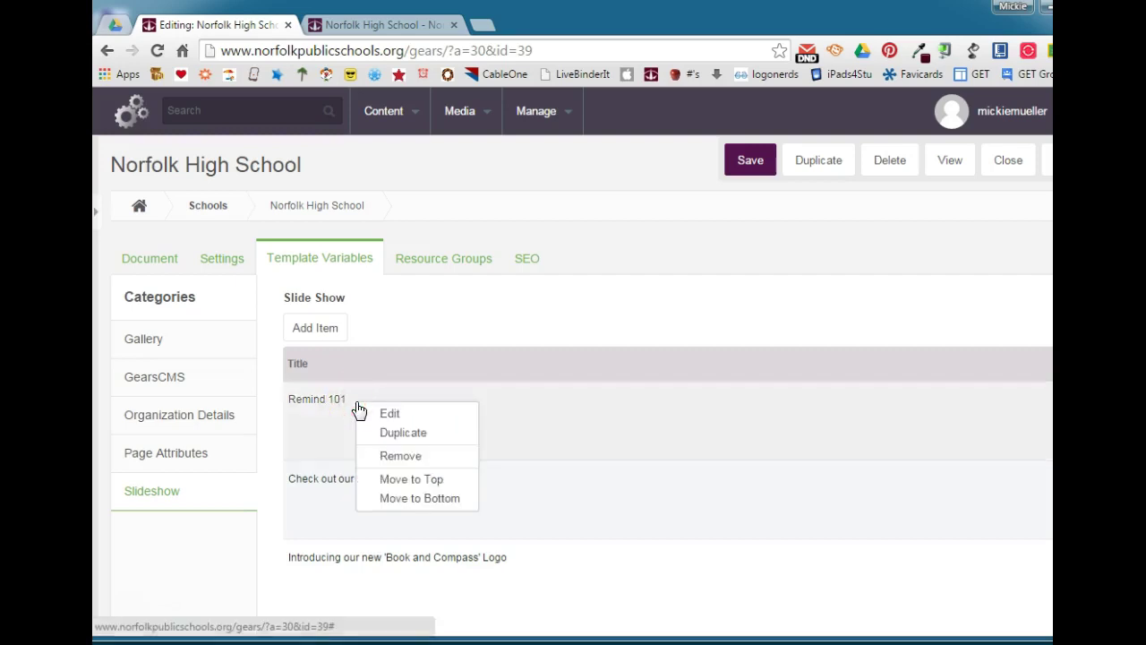
pyautogui.click(358, 405)
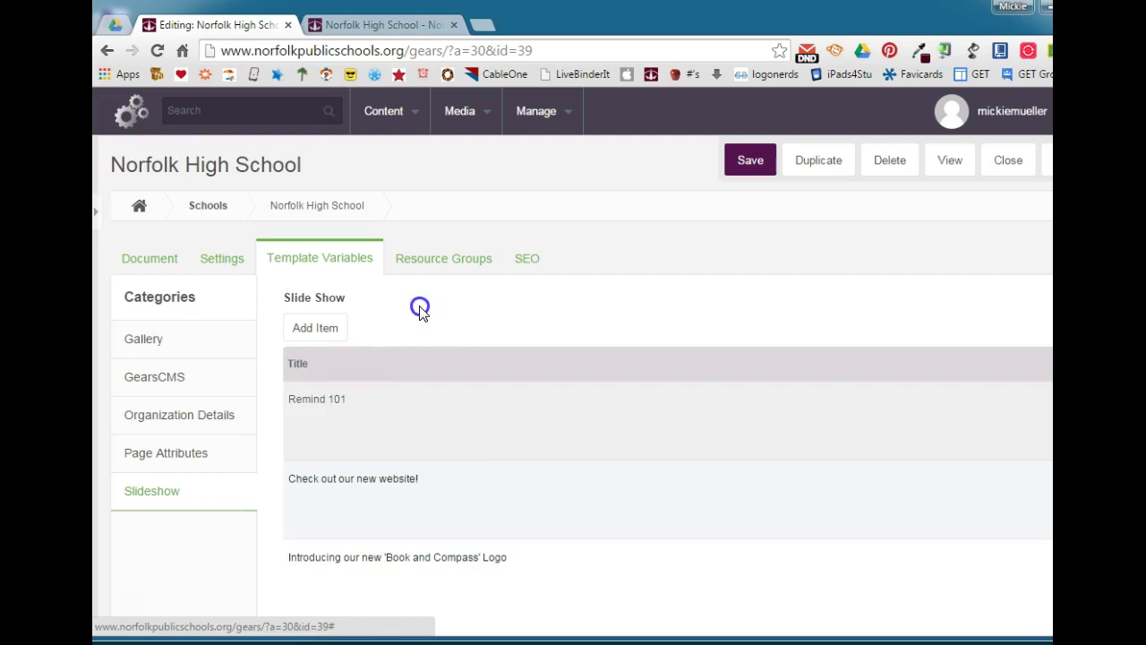
# Step: Add a slideshow item titled "School to Host Big Event" with the text "Norfolk High will have a baby animal farm."
pyautogui.click(328, 347)
pyautogui.click(320, 331)
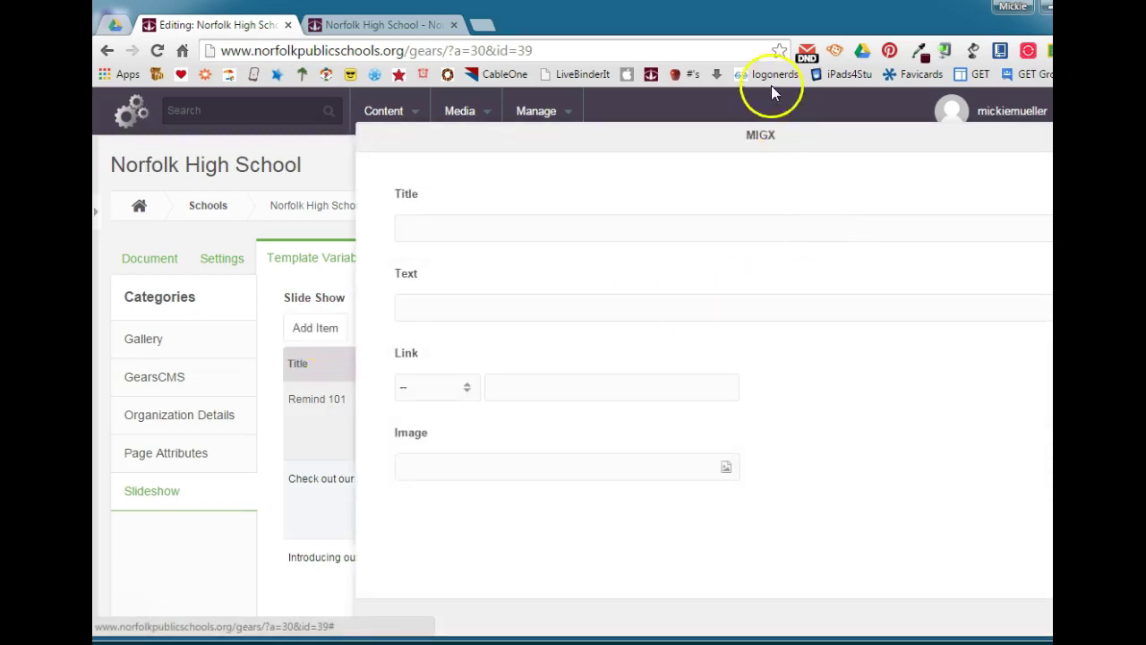
pyautogui.moveTo(768, 131); pyautogui.dragTo(545, 95)
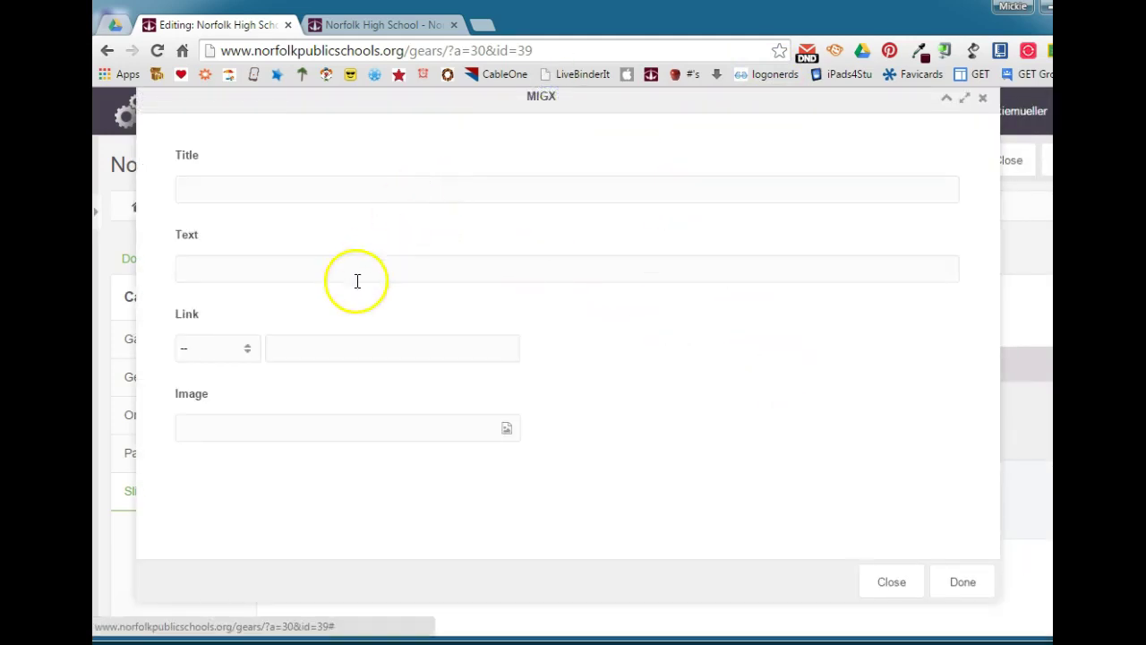
pyautogui.click(399, 21)
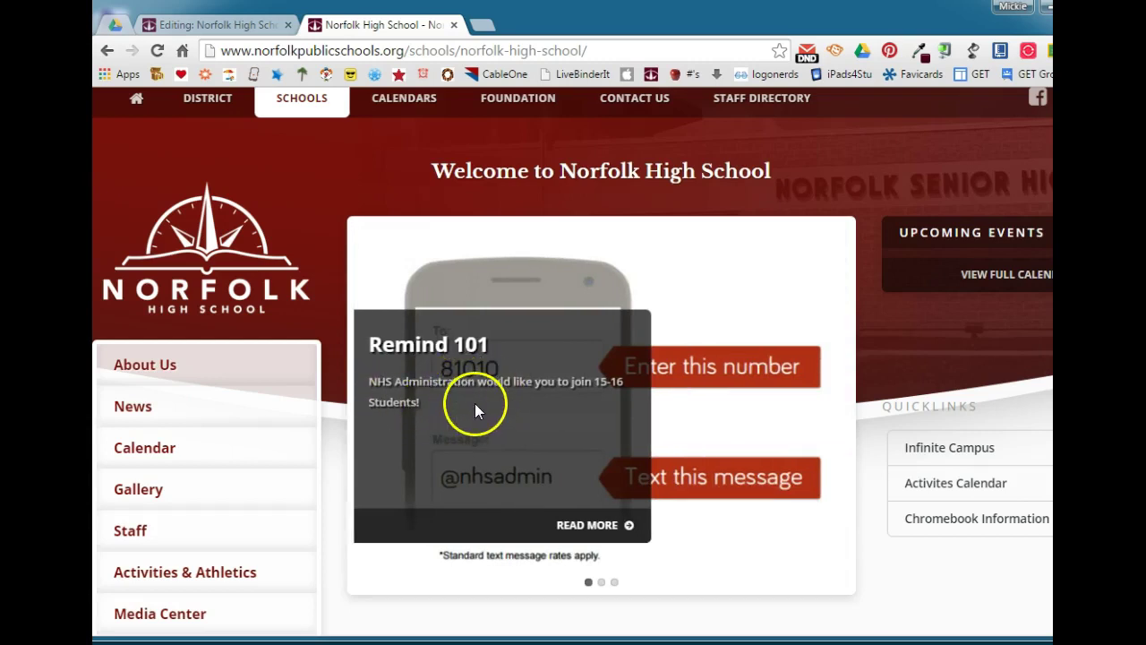
pyautogui.click(229, 24)
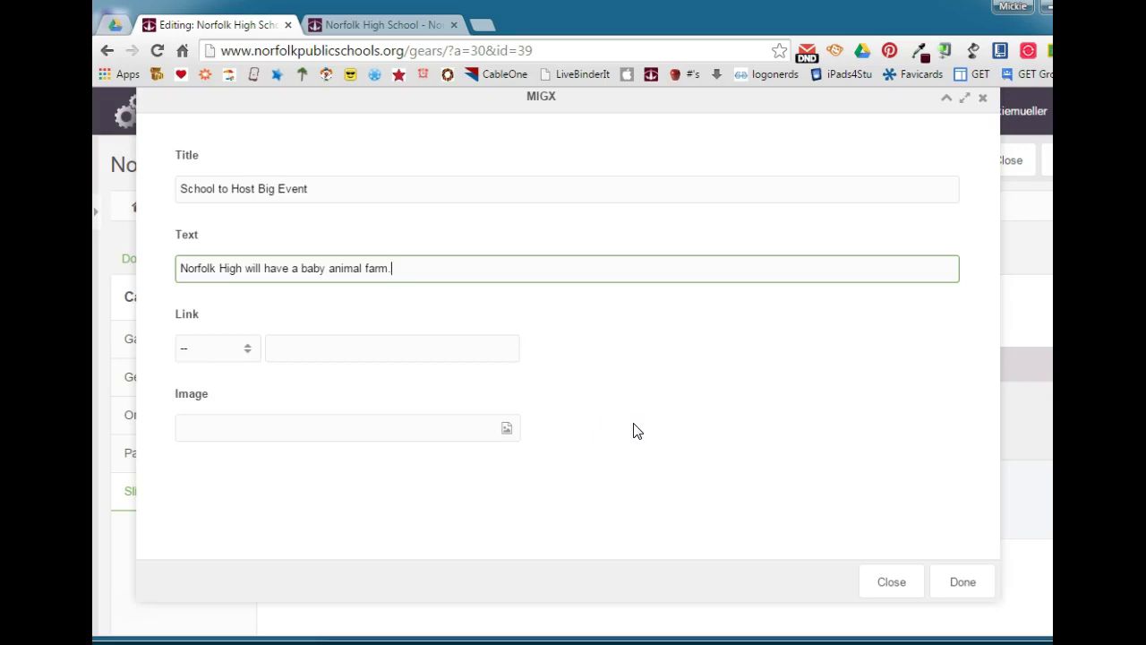
# Step: Set the new slide's link to [[~1679]]
pyautogui.click(373, 349)
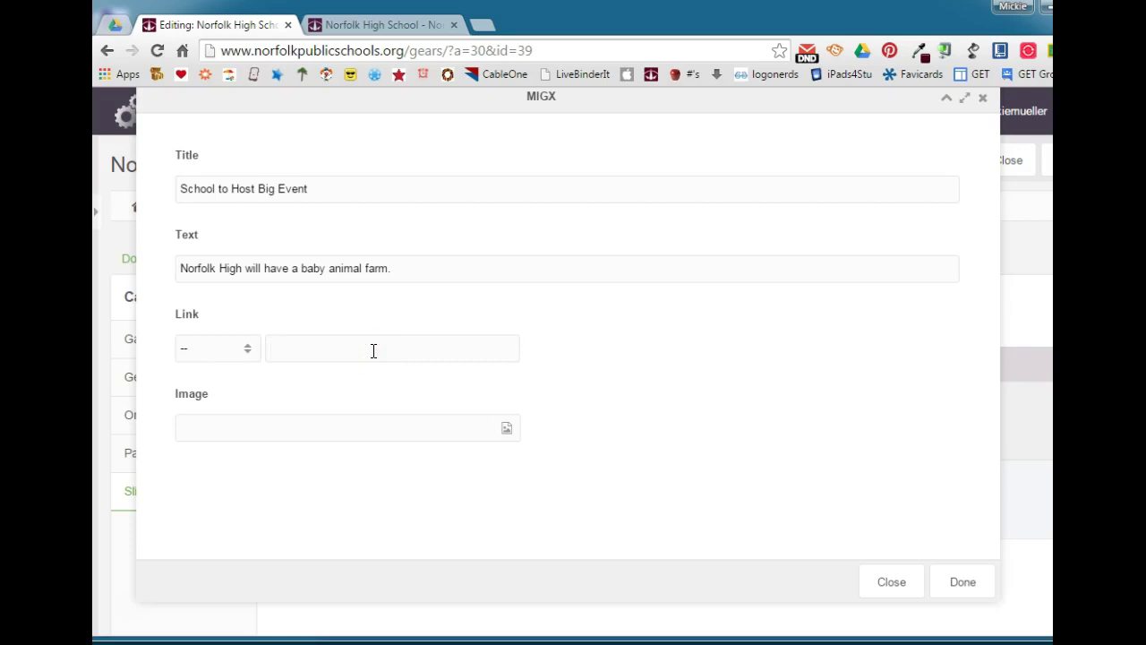
pyautogui.write('[[')
pyautogui.write('~1679]]')
# Step: Check the slideshow image size requirements in the Google Drive guide and return to the slide form in GearsCMS
pyautogui.click(115, 24)
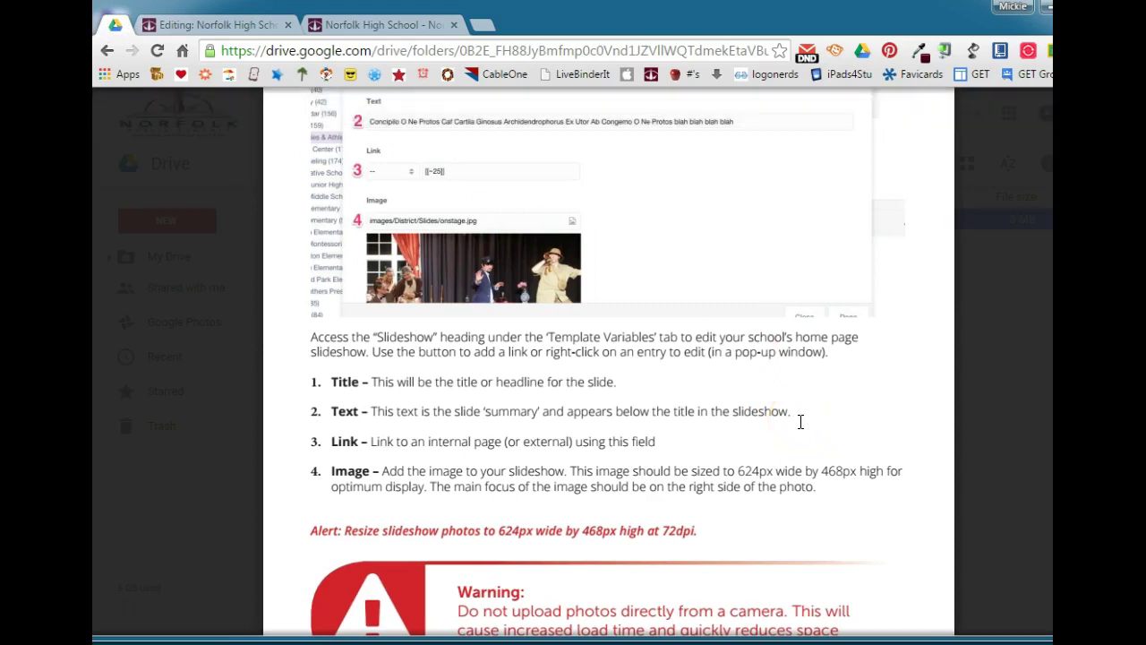
pyautogui.scroll(-2, 801, 422)
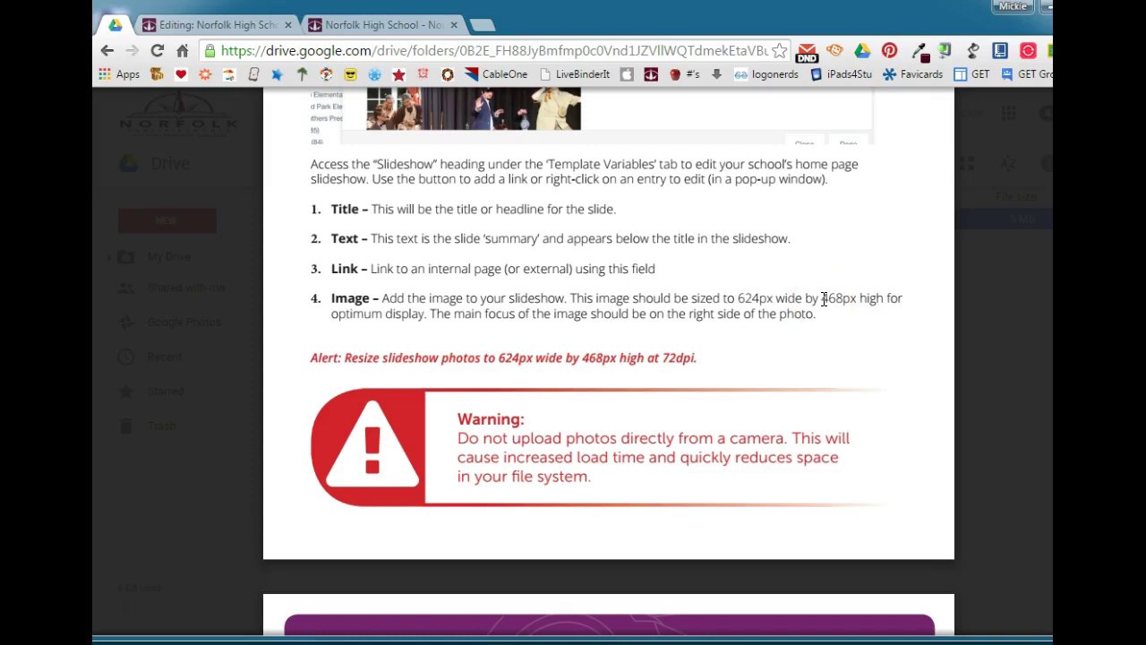
pyautogui.click(228, 24)
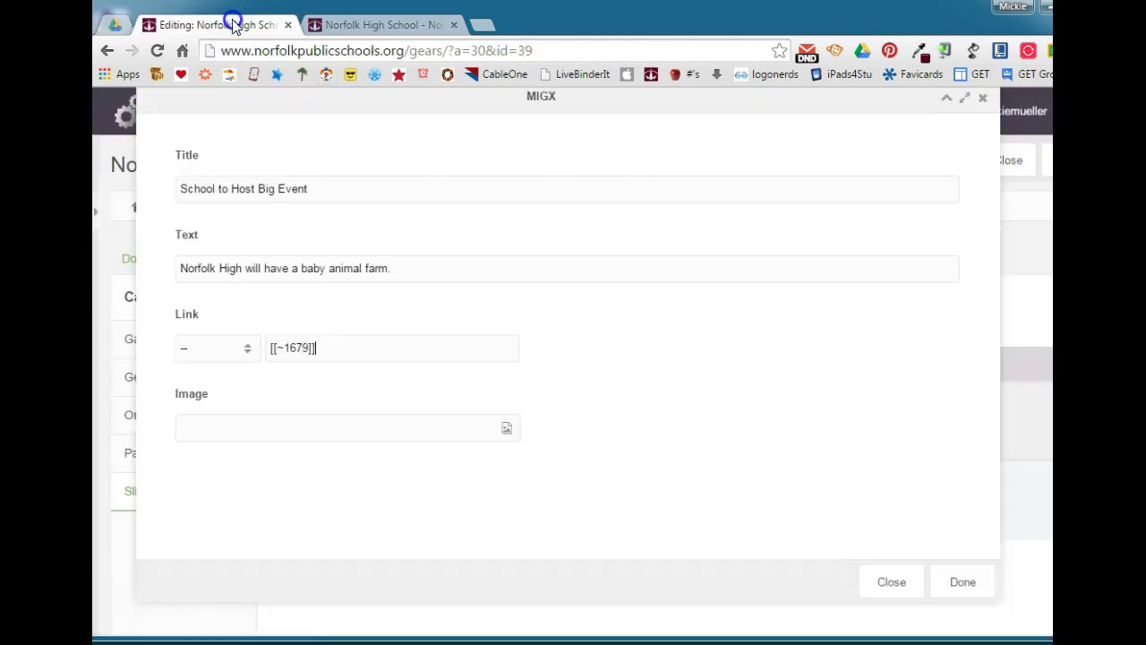
# Step: Set the slide's image to babyanimalfarmrz.JPG from the norfolkhighschool/images/news folder
pyautogui.click(506, 431)
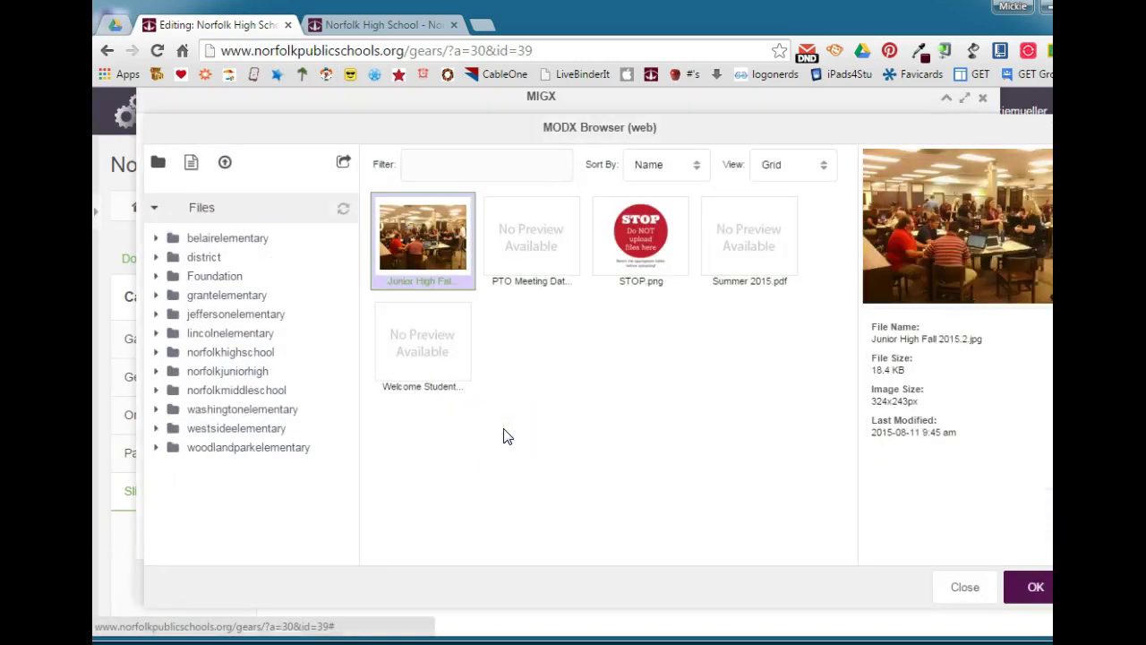
pyautogui.click(643, 238)
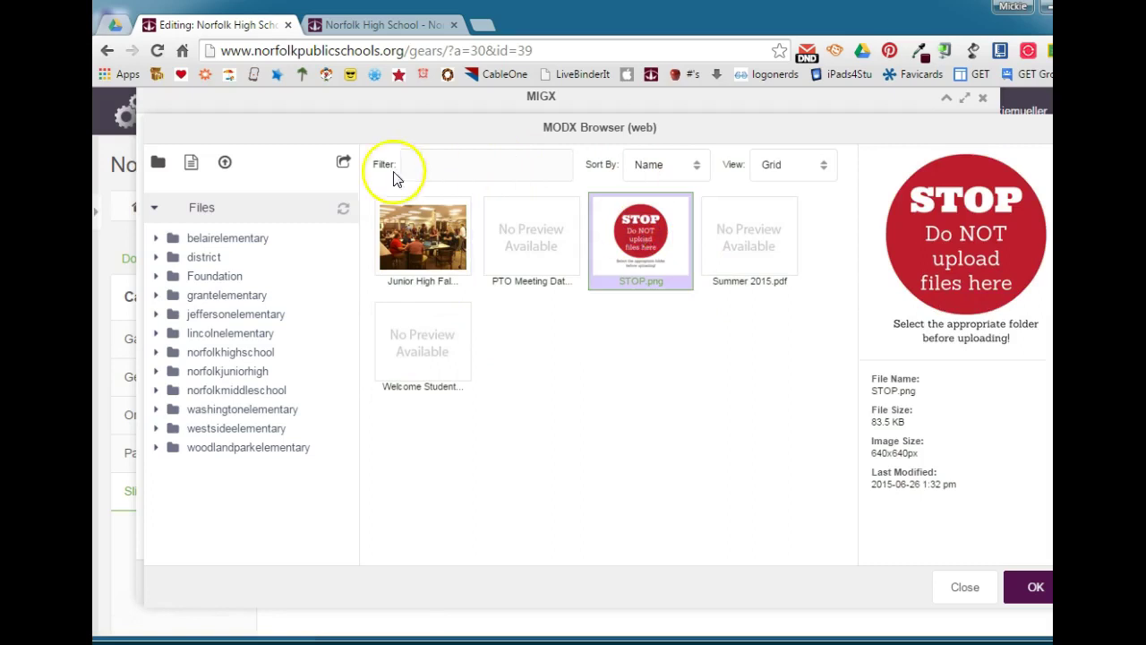
pyautogui.click(228, 355)
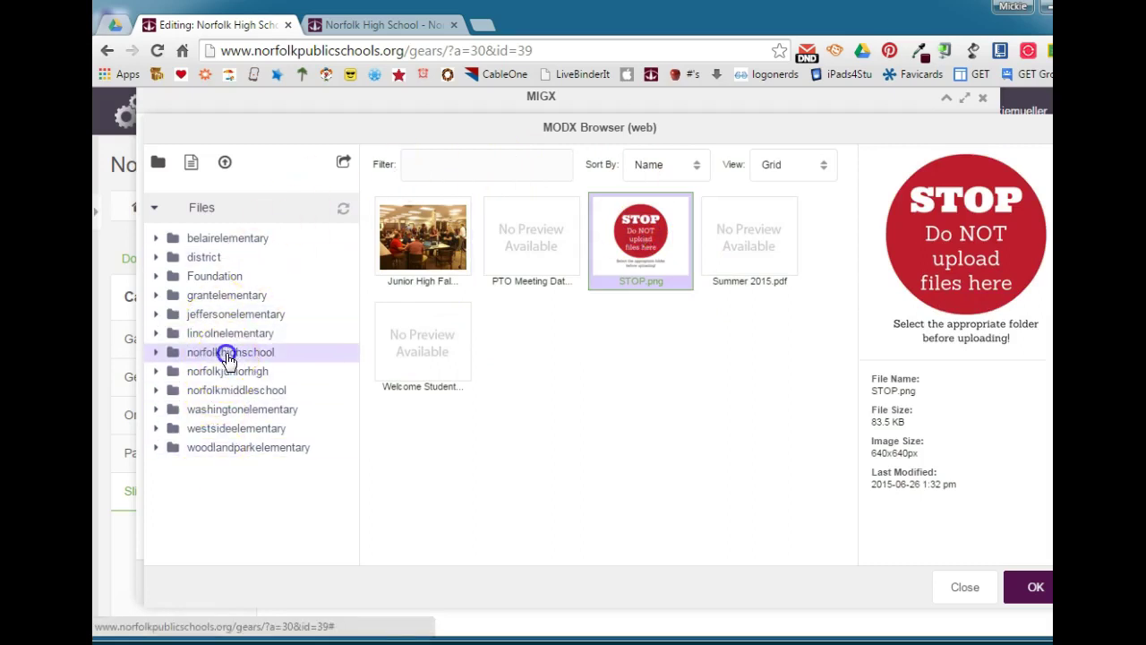
pyautogui.click(220, 392)
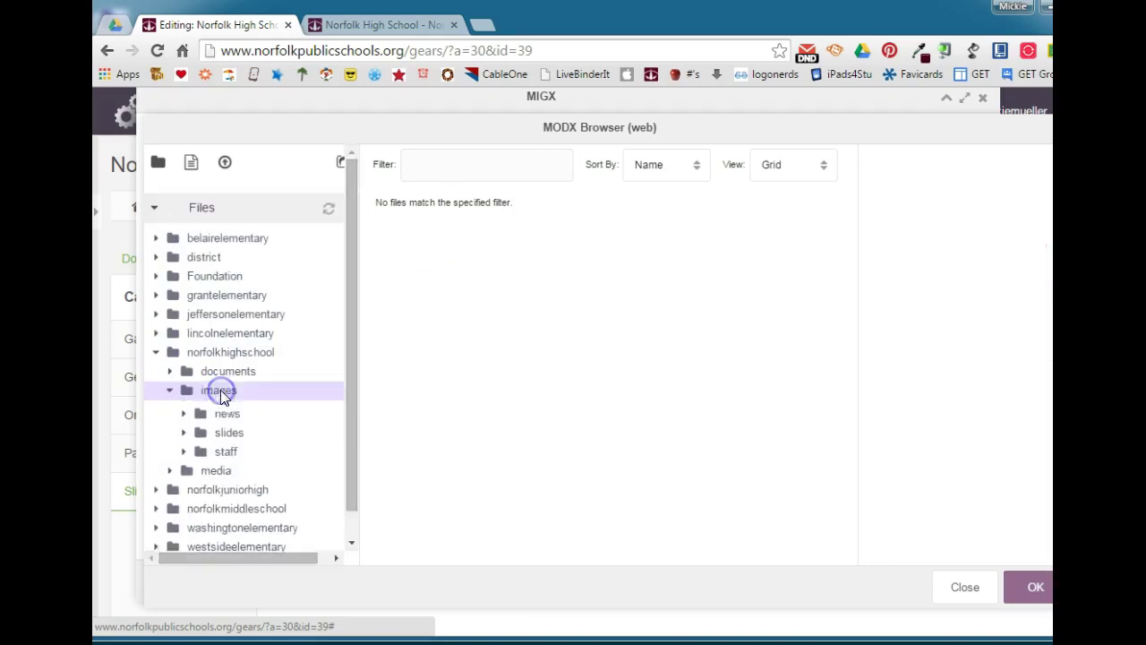
pyautogui.click(235, 430)
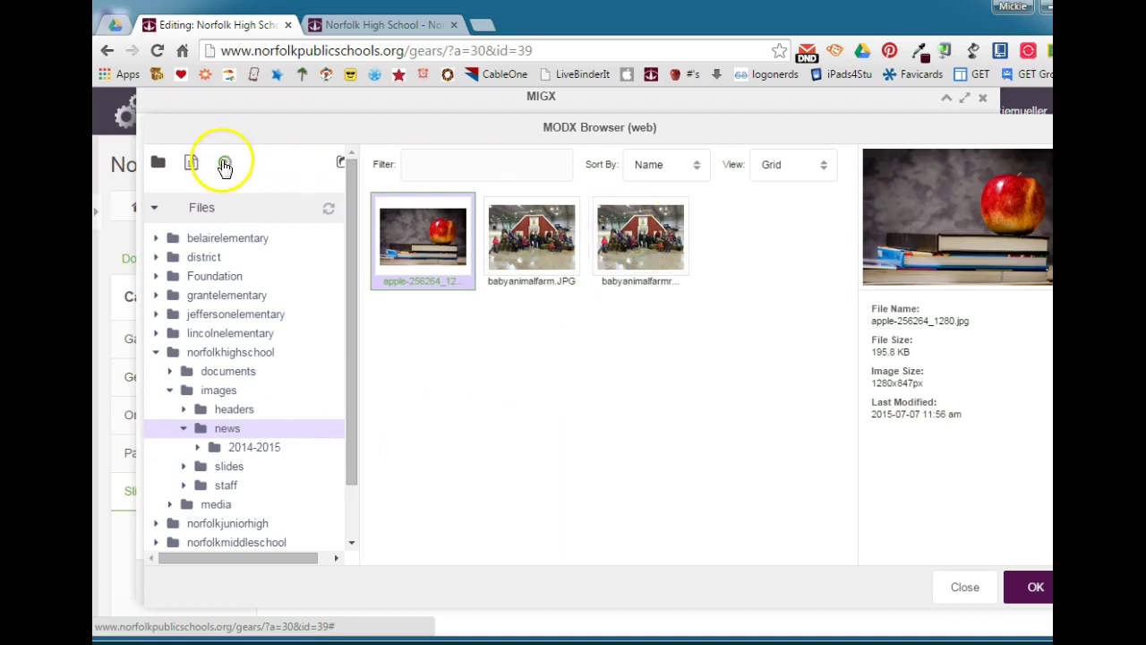
pyautogui.click(627, 255)
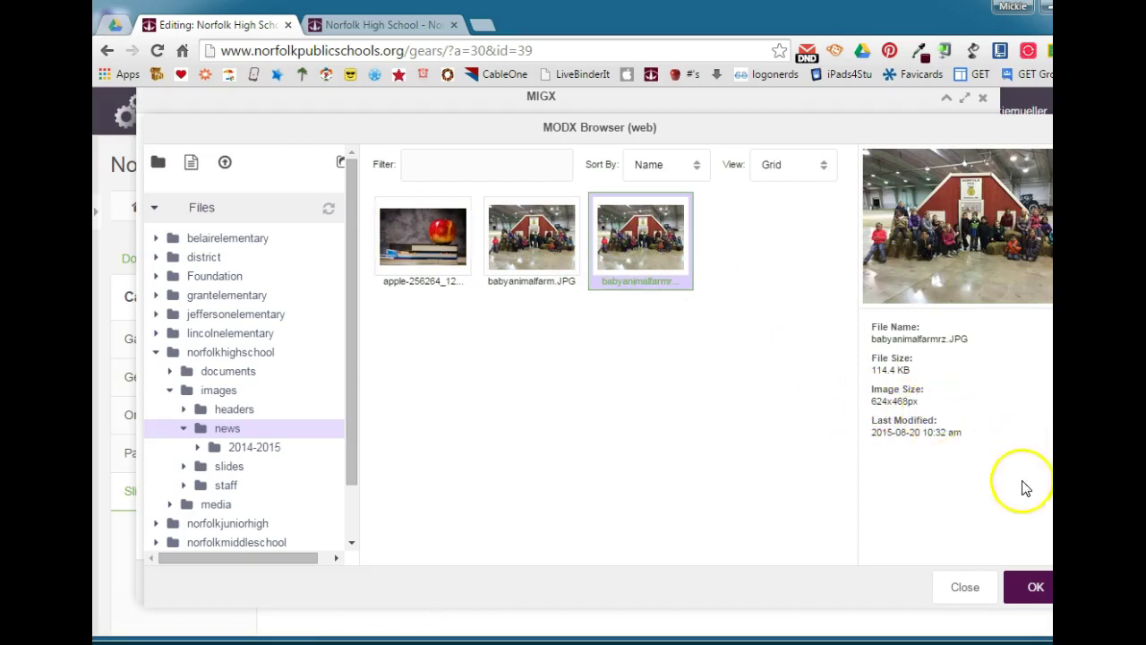
pyautogui.click(1030, 588)
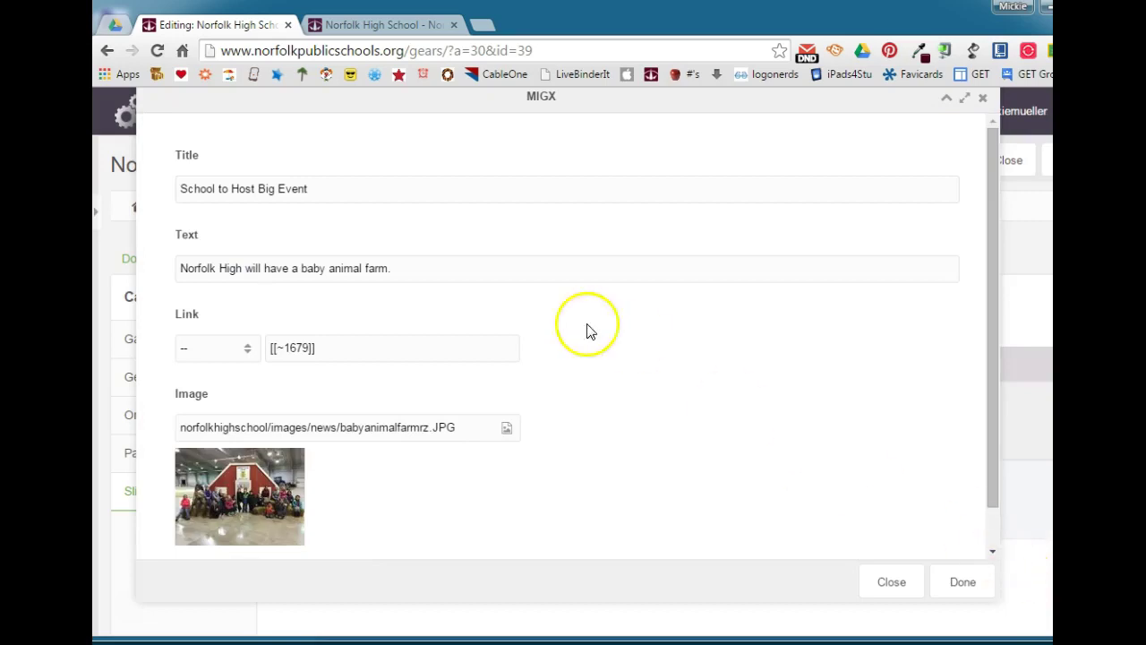
# Step: Finish the "School to Host Big Event" slide and save the Norfolk High School page
pyautogui.click(955, 582)
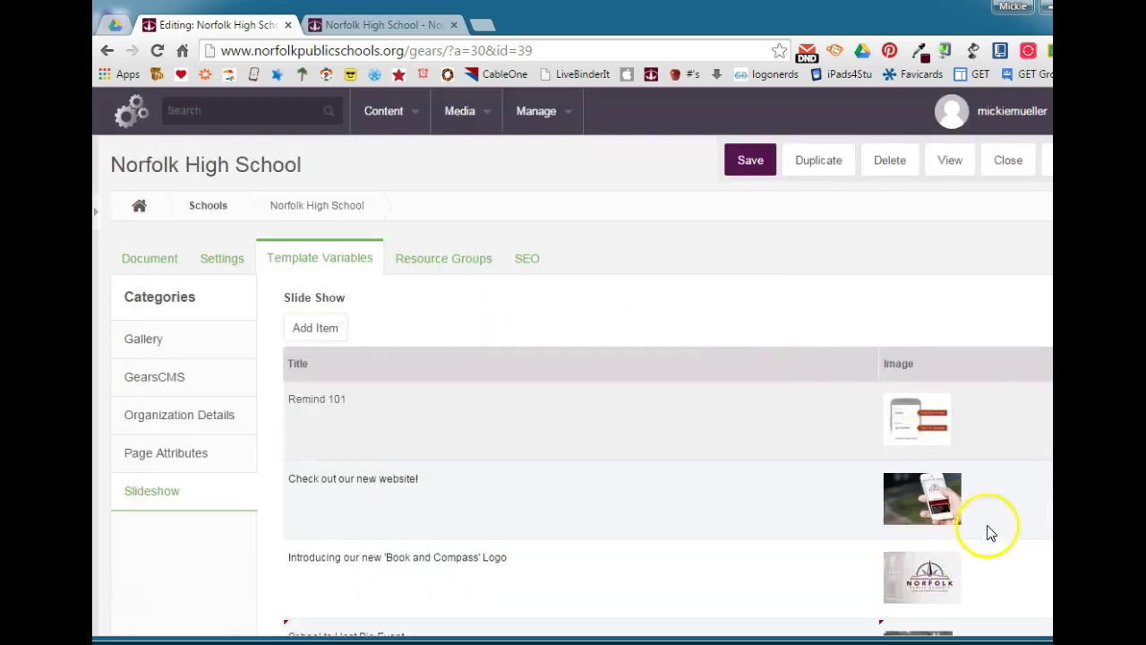
pyautogui.scroll(-3, 985, 529)
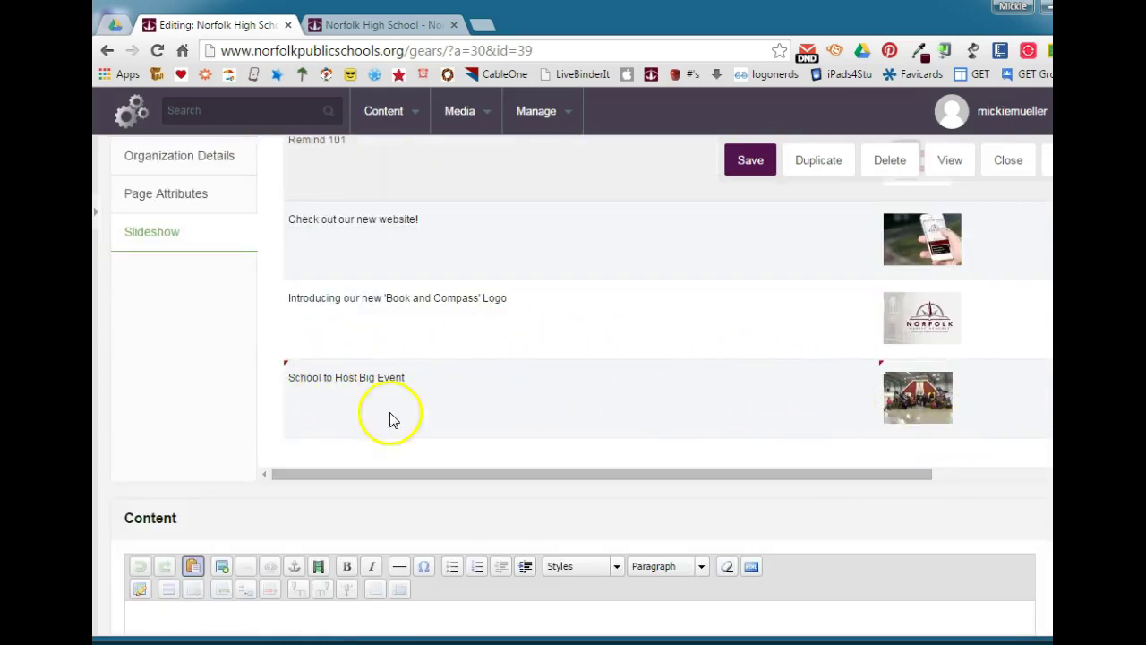
pyautogui.click(751, 164)
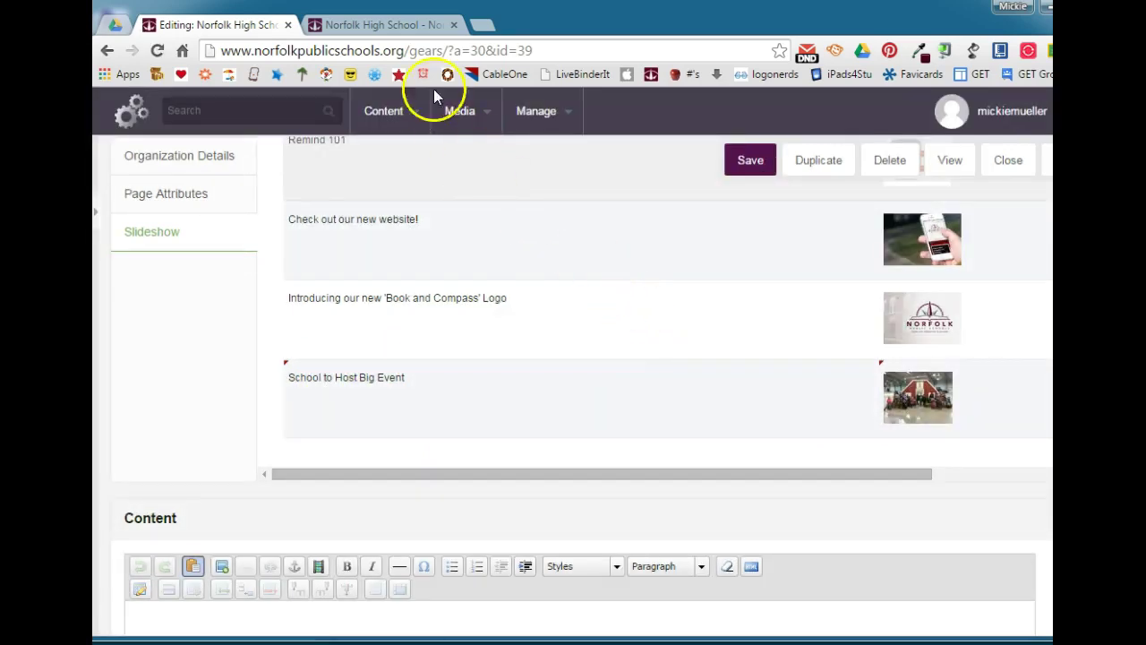
# Step: Reload the public Norfolk High School home page and view the fourth slide of its slideshow
pyautogui.click(409, 26)
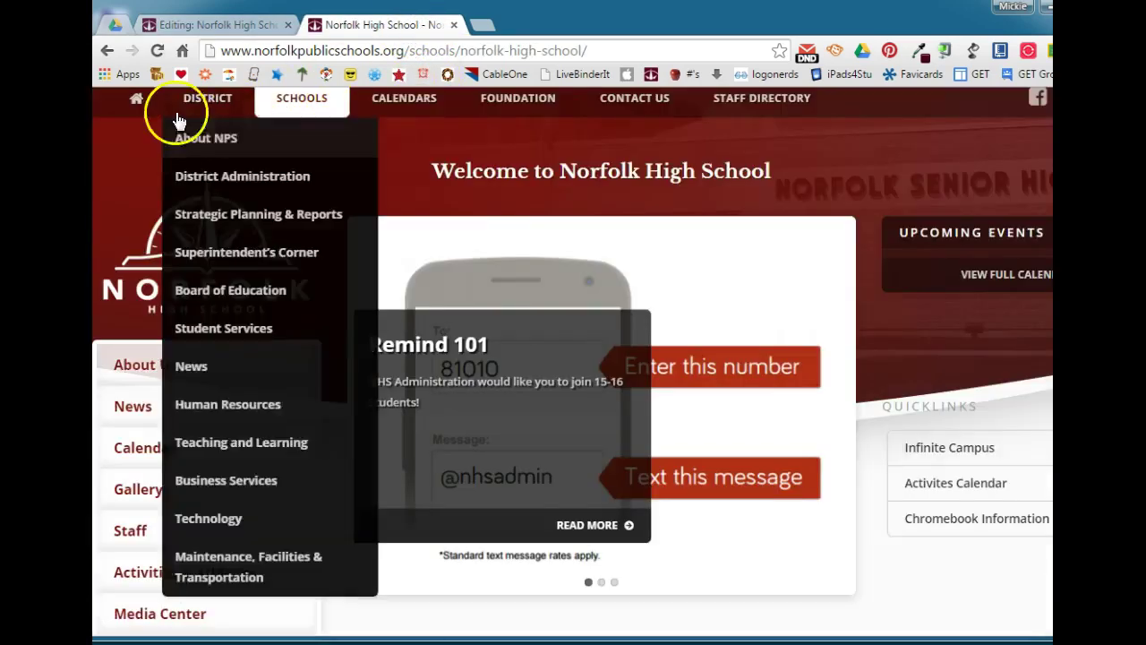
pyautogui.click(158, 51)
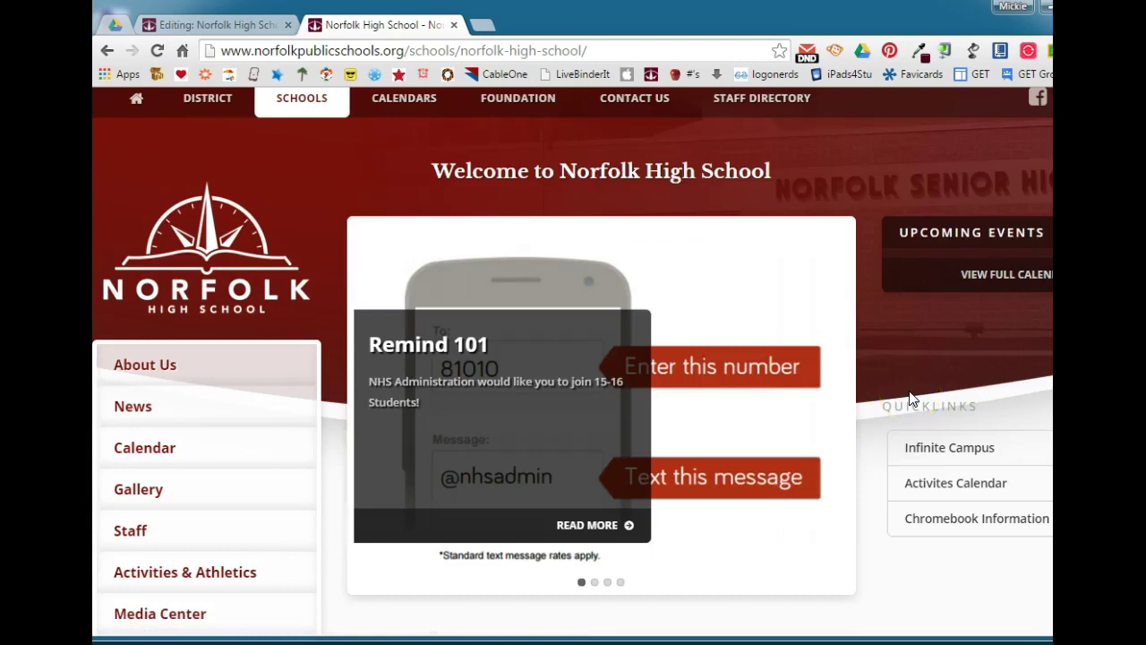
pyautogui.click(621, 583)
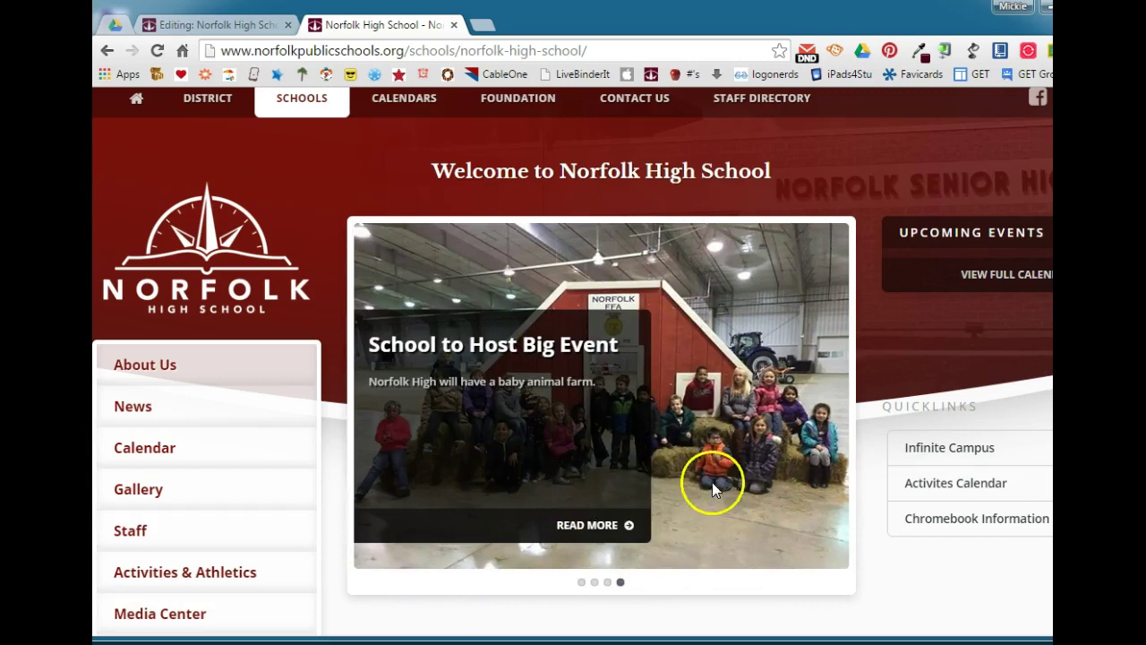
# Step: Check the news section below the slideshow, then follow the "School to Host Big Event" slide's Read More link and look through the article
pyautogui.scroll(-3, 712, 483)
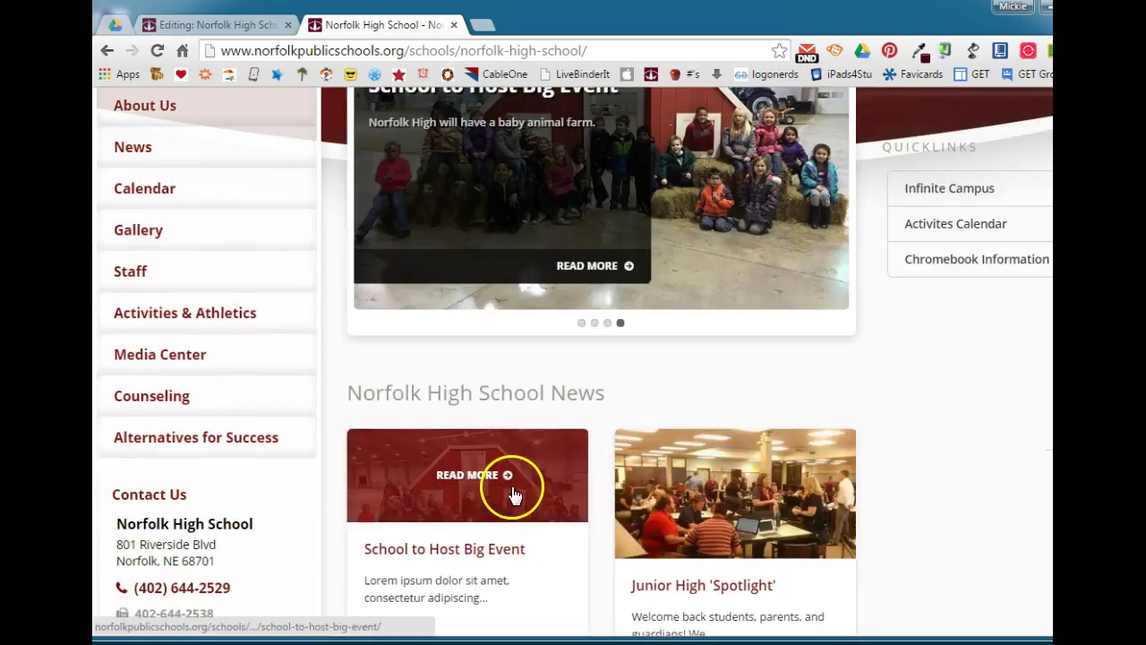
pyautogui.scroll(4, 513, 496)
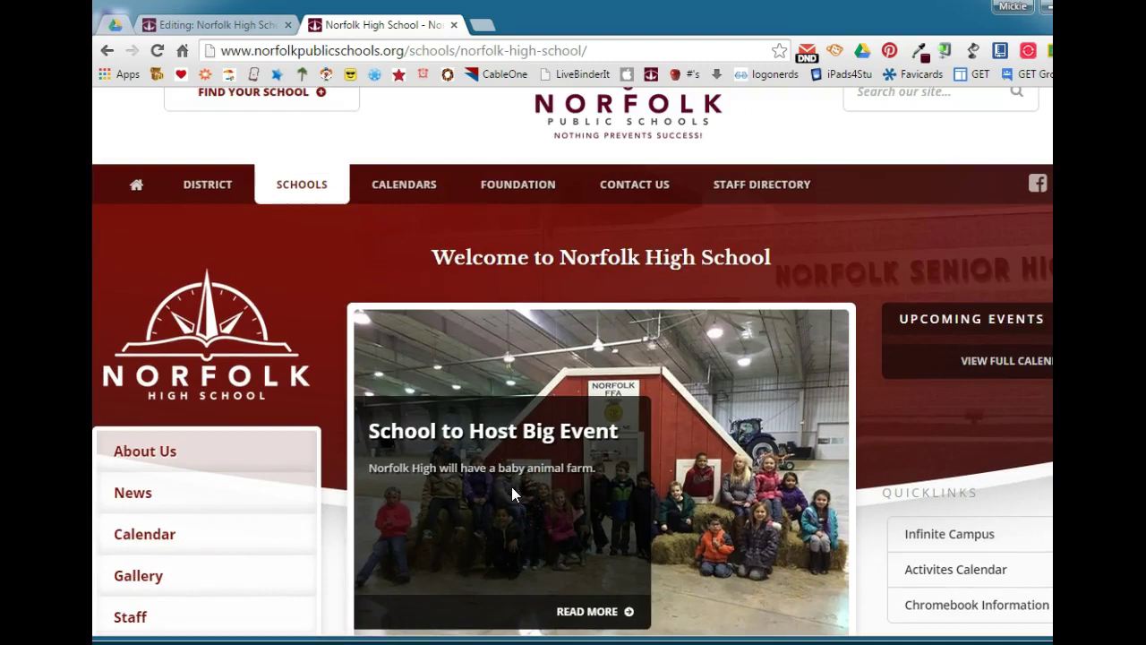
pyautogui.click(619, 514)
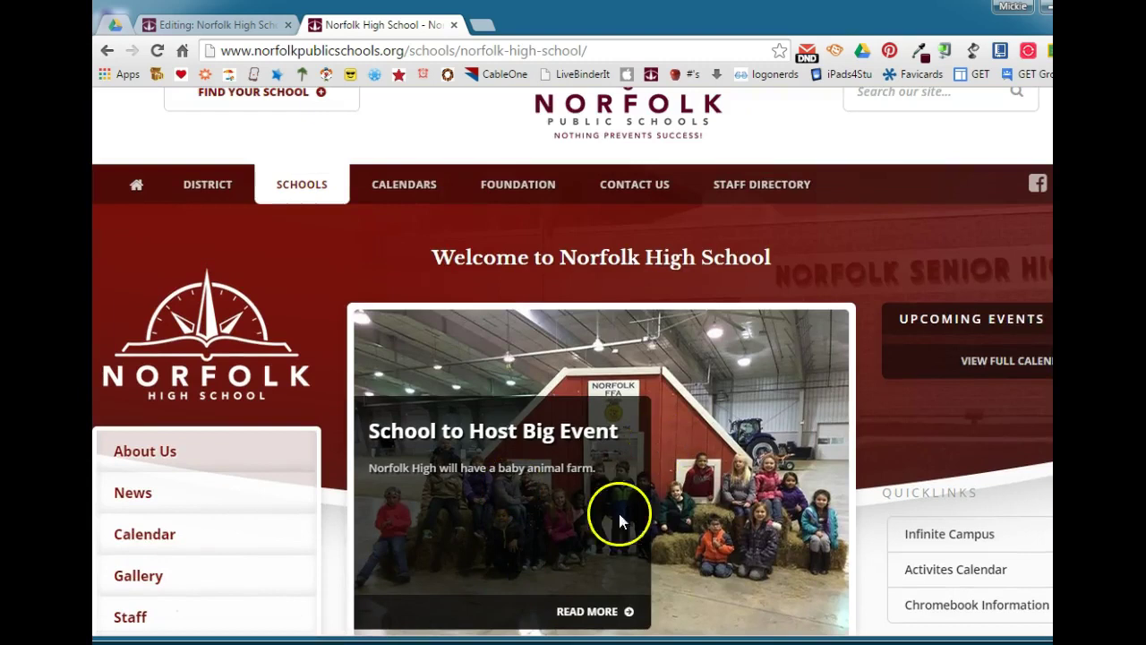
pyautogui.click(578, 613)
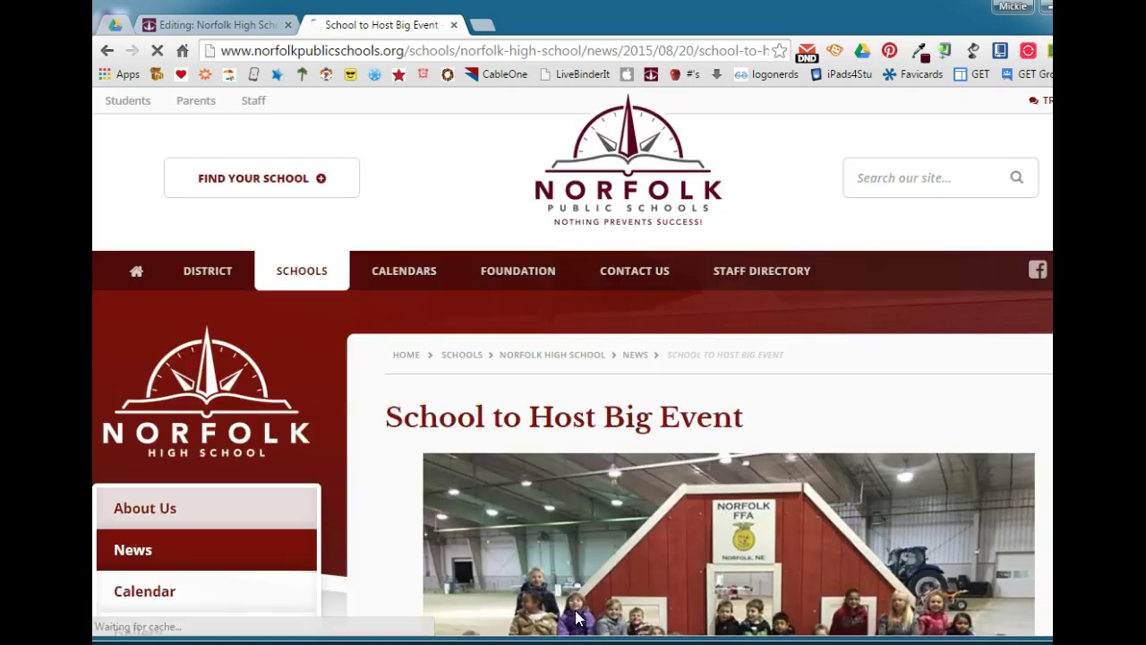
pyautogui.scroll(-4, 677, 543)
pyautogui.scroll(-3, 678, 543)
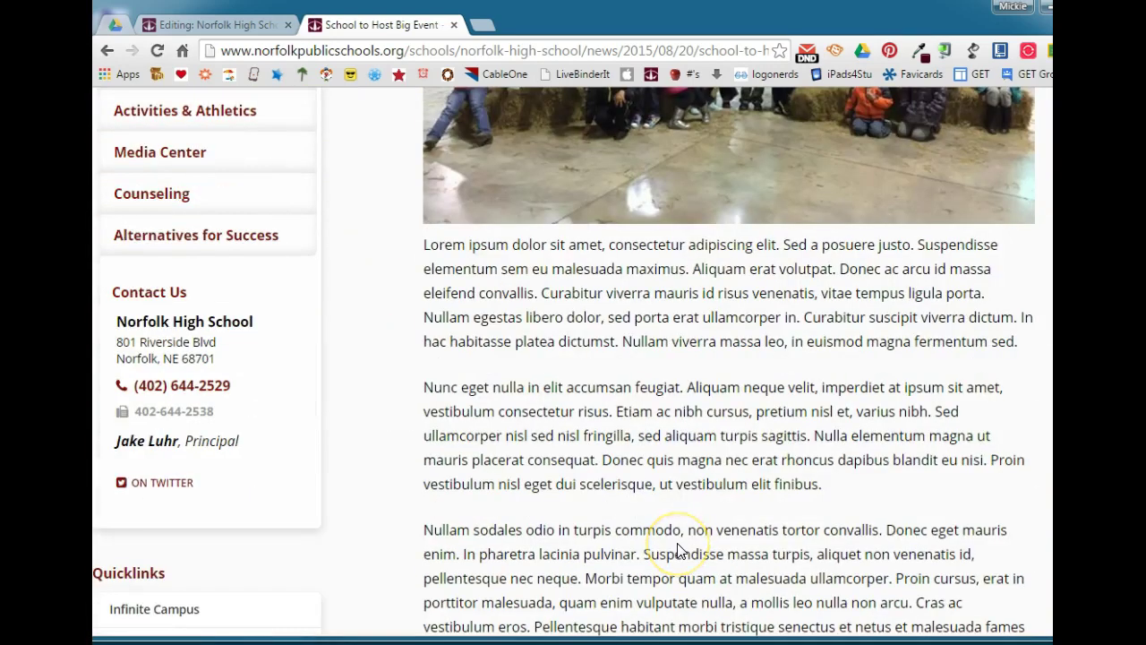
pyautogui.scroll(4, 678, 550)
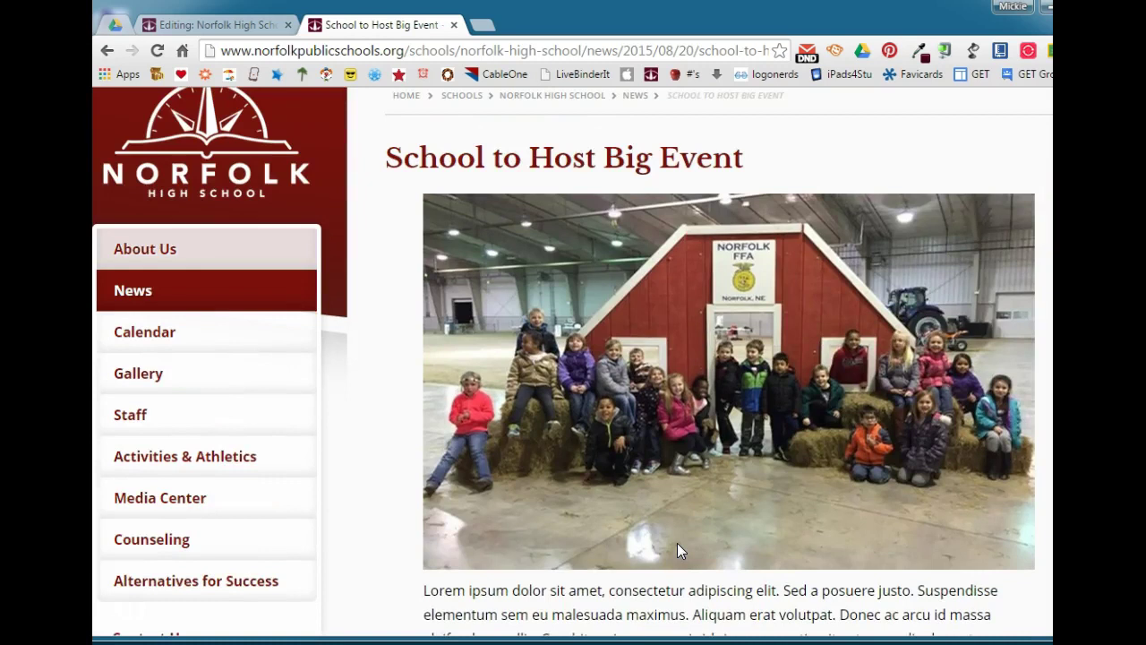